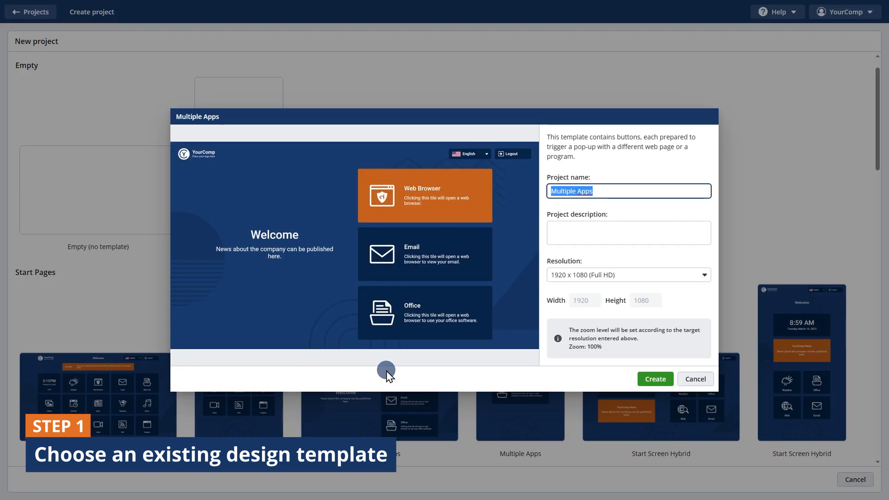
Create a project from the Multiple Apps template with its default name and resolution, and apply the Light theme.
click(655, 378)
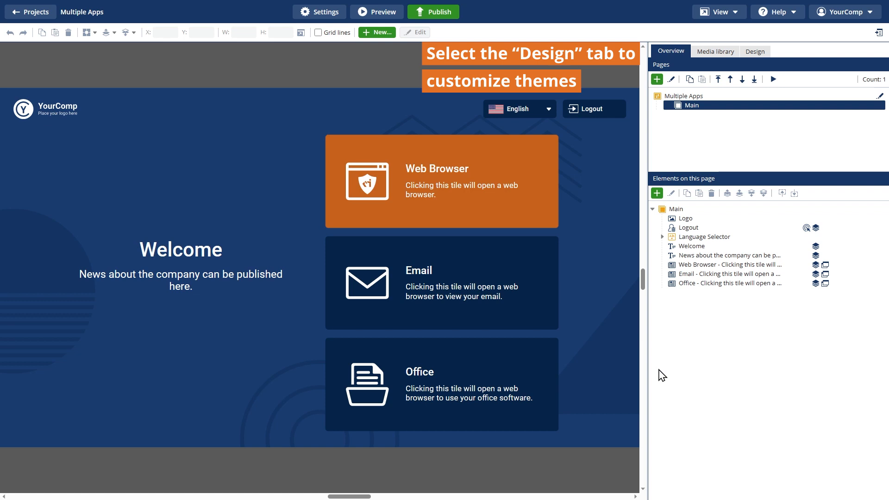
click(753, 53)
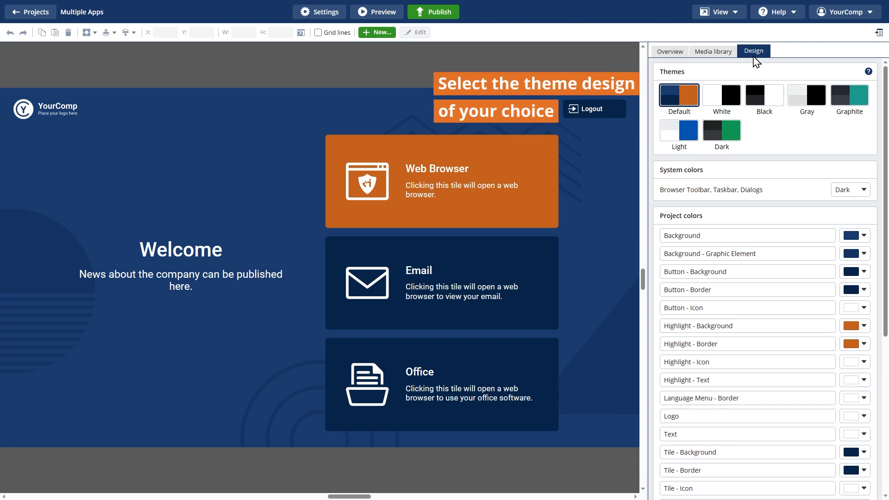
click(687, 134)
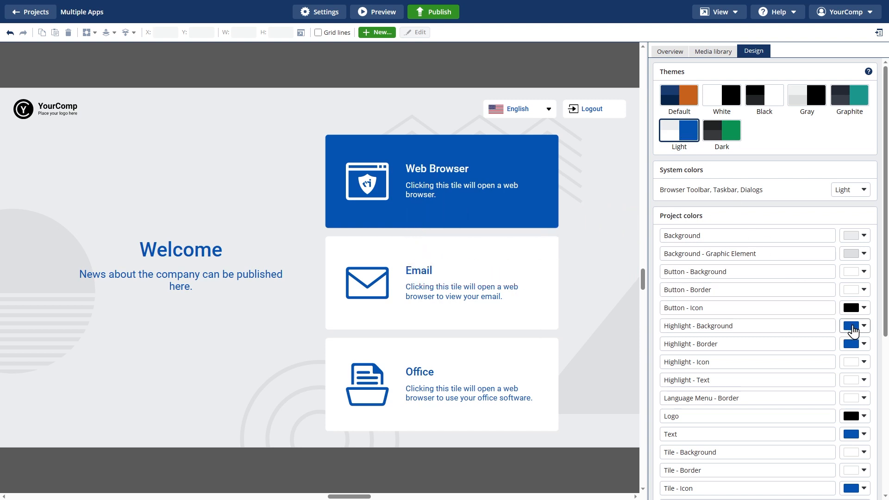
Set the Highlight - Background project color to hex 0b9354.
click(851, 326)
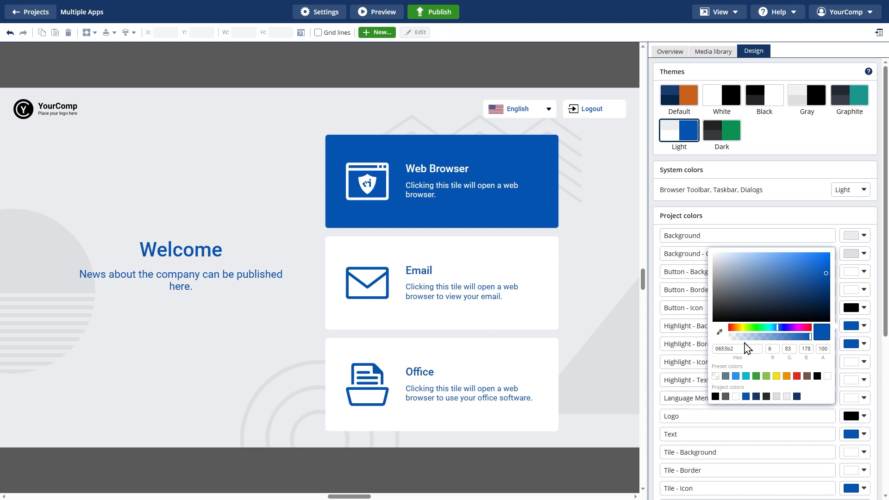
click(744, 349)
key(ctrl+a)
text(0b9354)
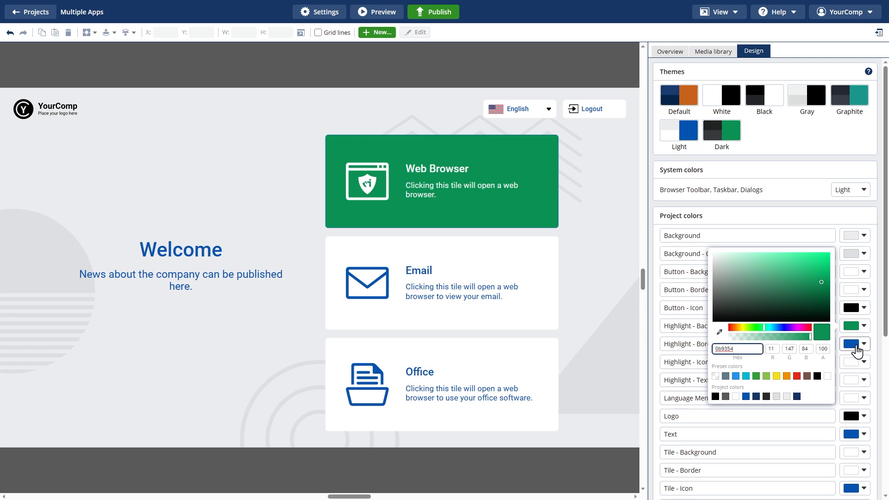
Set the Highlight - Border project color by sampling the green of the Web Browser tile with the eyedropper.
click(856, 351)
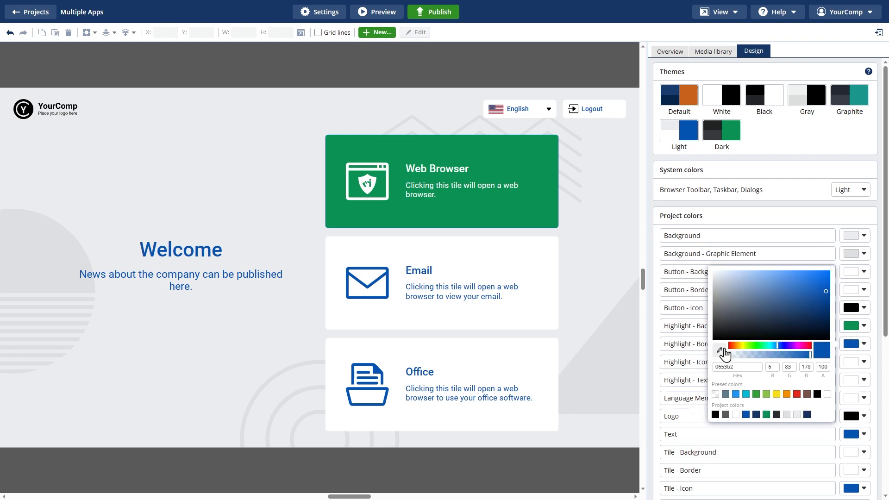
click(719, 349)
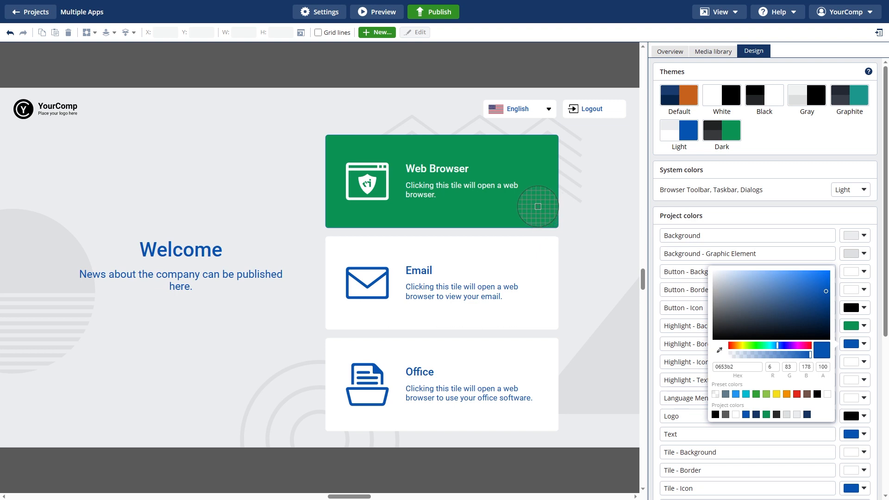
click(538, 207)
click(765, 136)
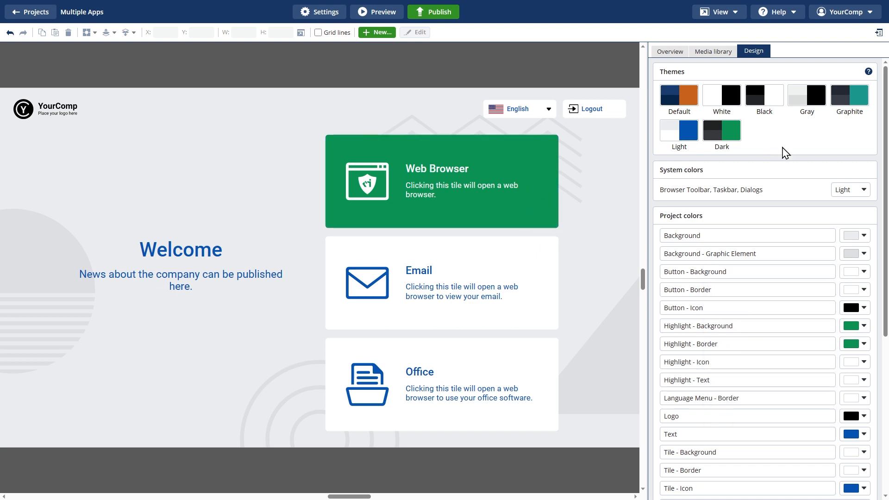
Add a project color named Green and assign it the existing project green, hex 0b9354.
drag(886, 195, 886, 278)
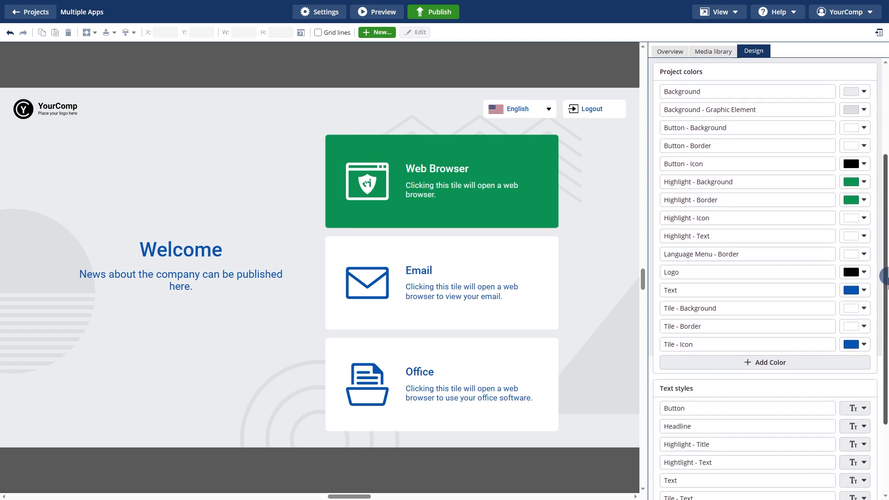
click(795, 365)
click(795, 361)
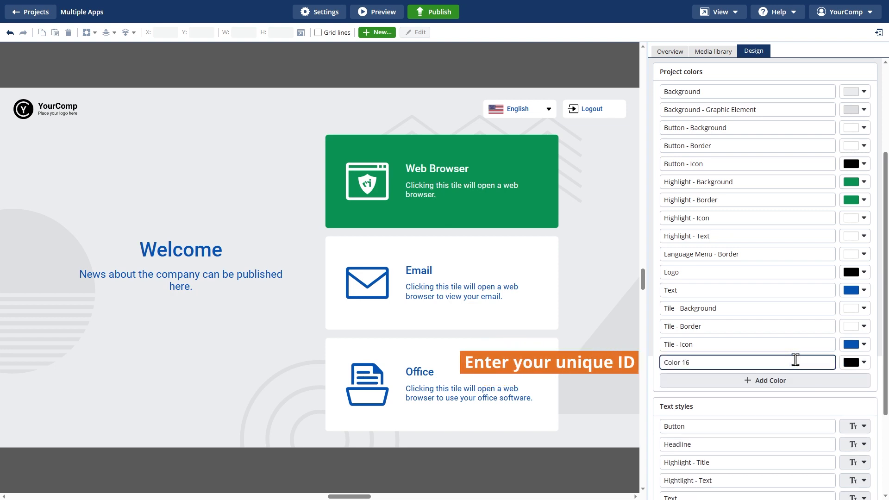
key(ctrl+a)
text(G)
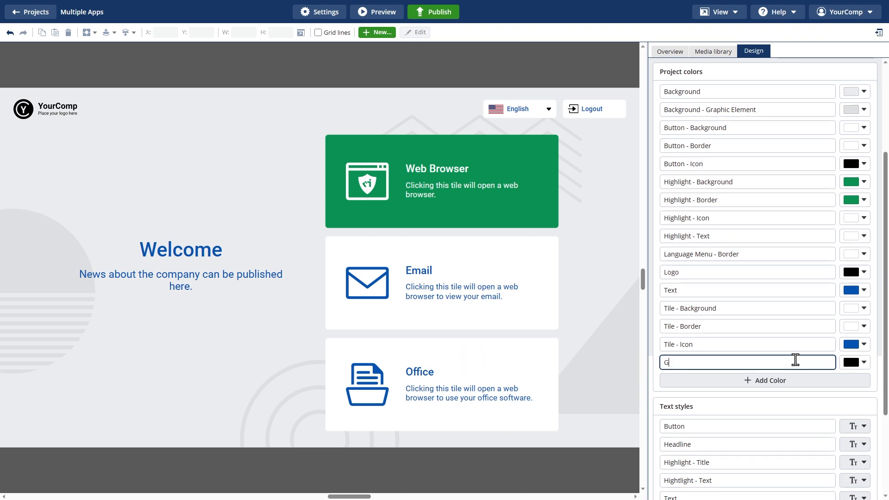
click(850, 363)
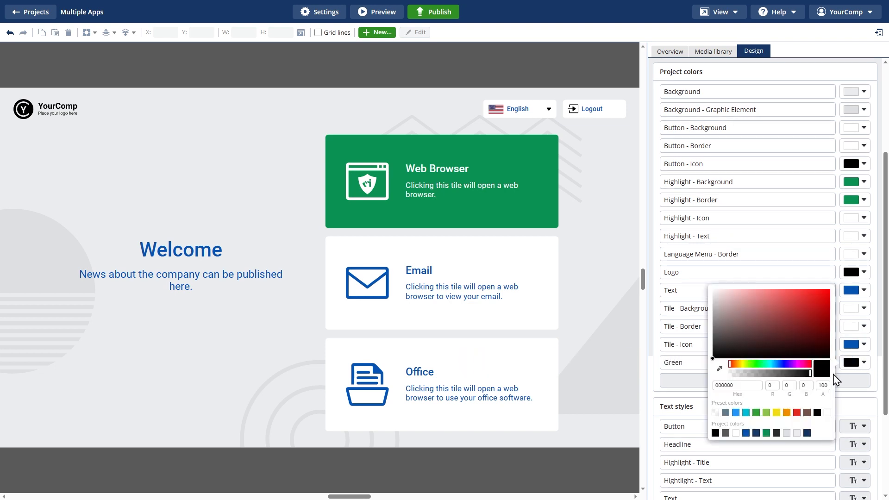
click(766, 432)
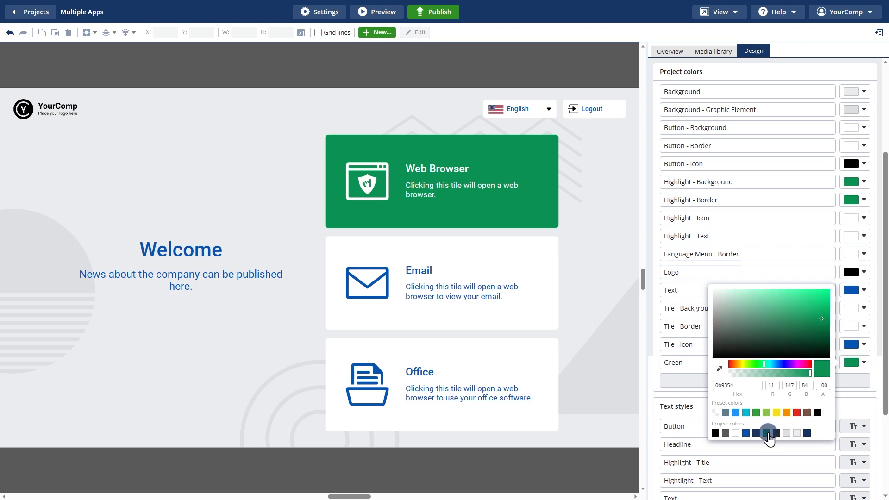
Add a project color named Light Green, using the project green 0b9354 with alpha set to 50.
click(677, 383)
click(679, 379)
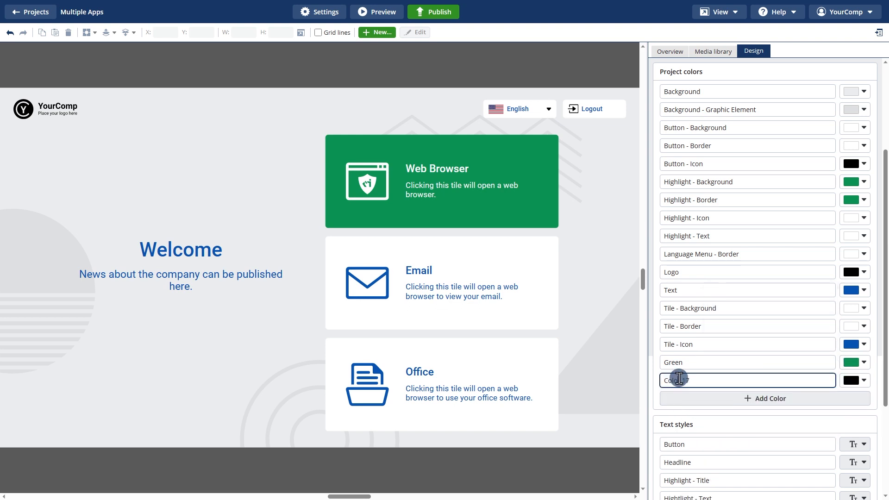
triple_click(678, 378)
text(L)
click(846, 380)
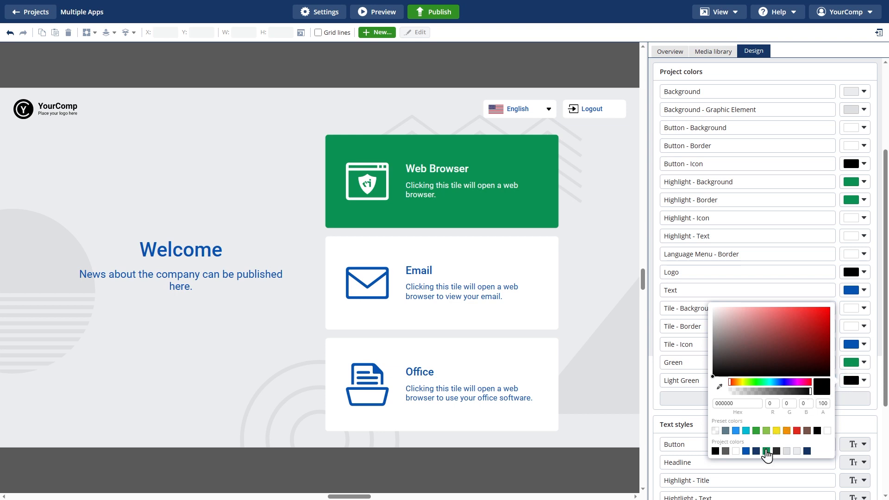
click(765, 451)
double_click(821, 403)
text(50)
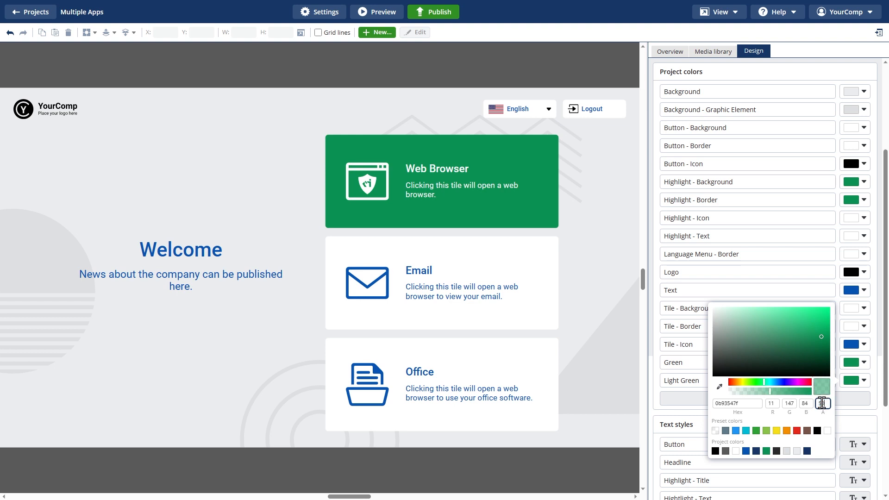
click(844, 419)
Assign the Green theme color to the headline and the description text of the Email tile.
click(533, 301)
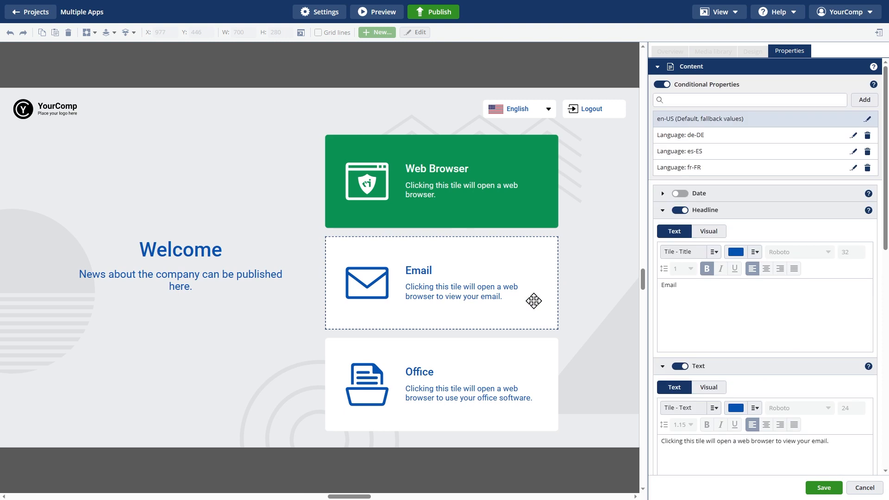
click(754, 251)
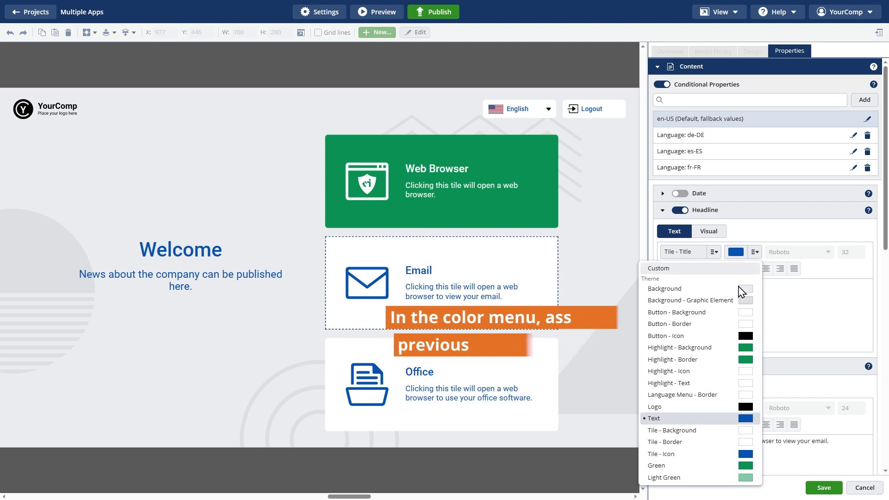
click(689, 466)
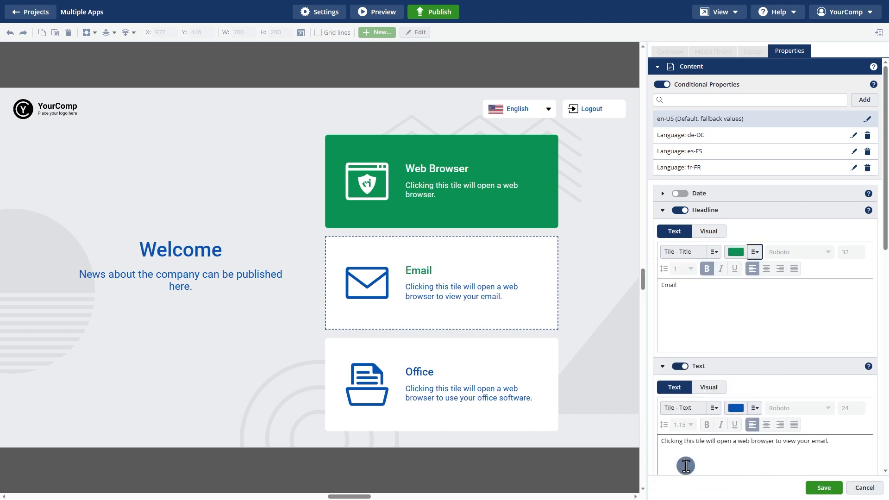
click(753, 409)
click(697, 380)
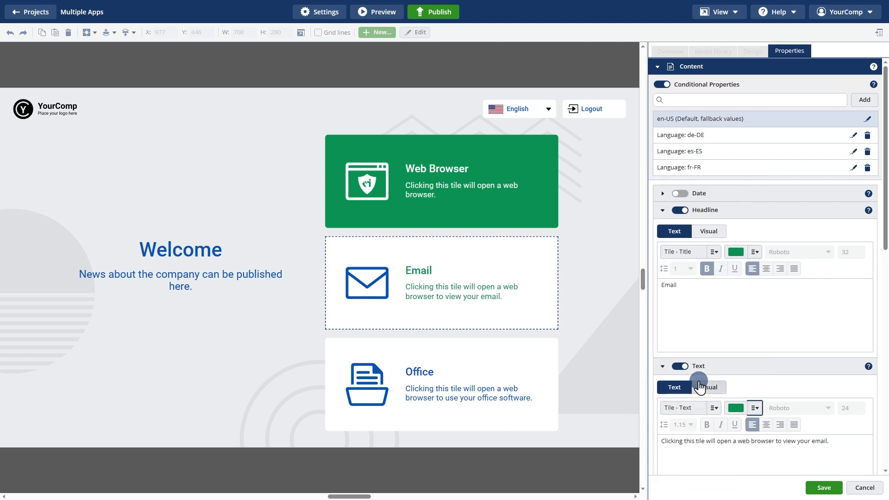
Set the Email tile's icon color and stroke color to Green and save the tile.
drag(885, 246, 882, 381)
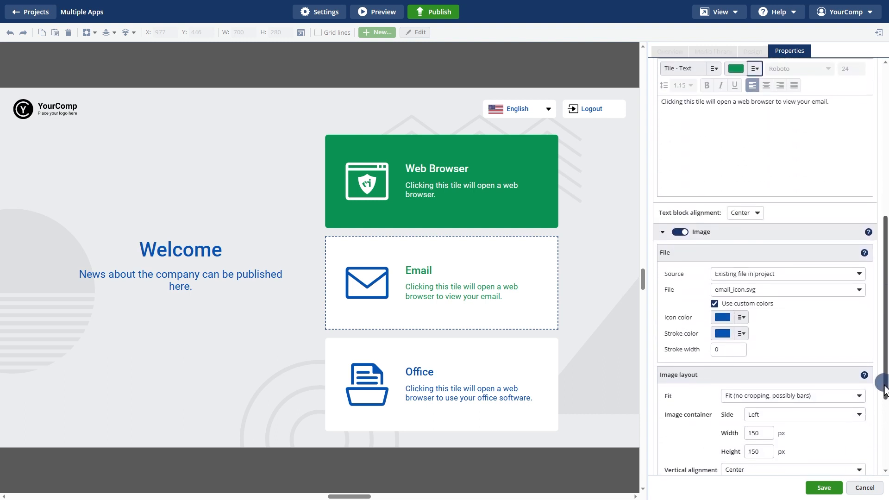
click(742, 320)
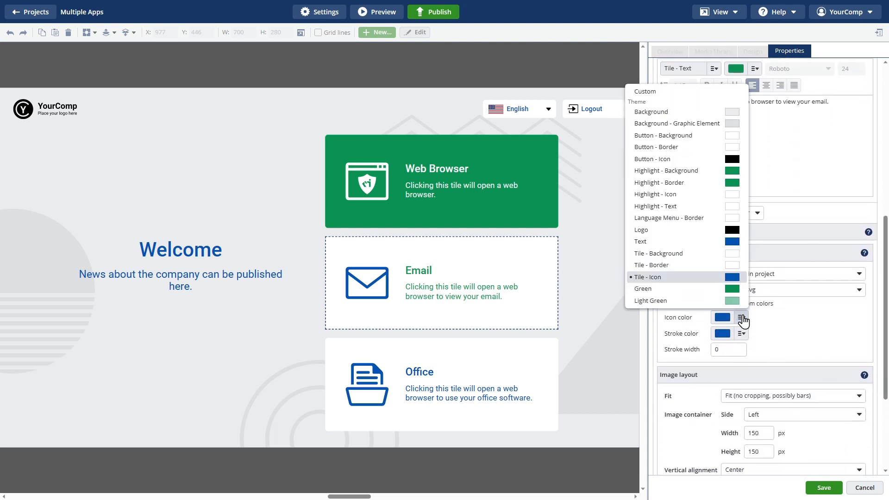
click(682, 291)
click(739, 334)
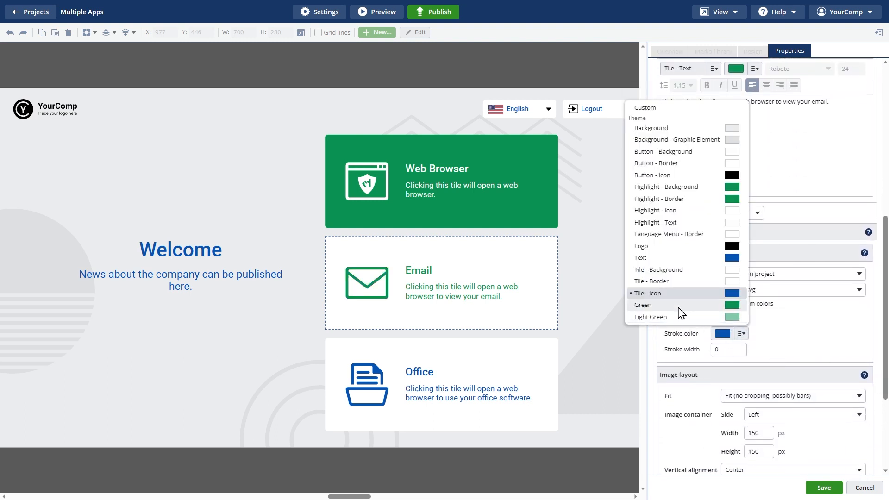
click(681, 308)
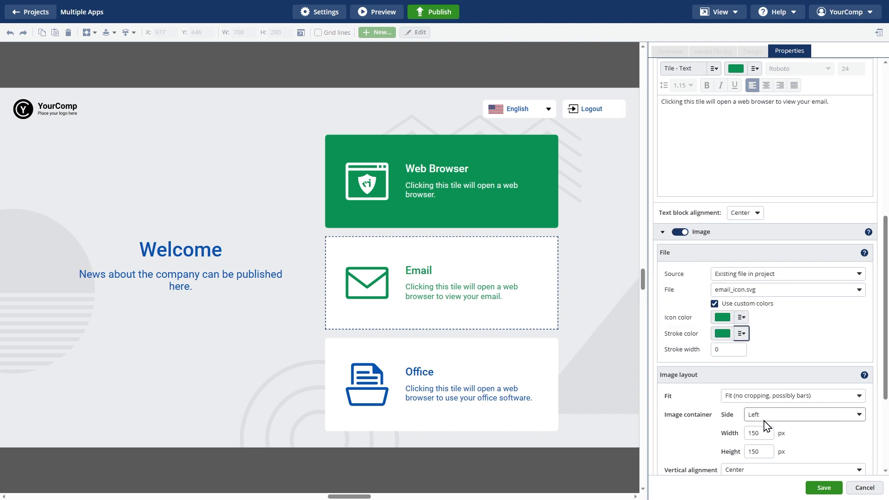
click(822, 487)
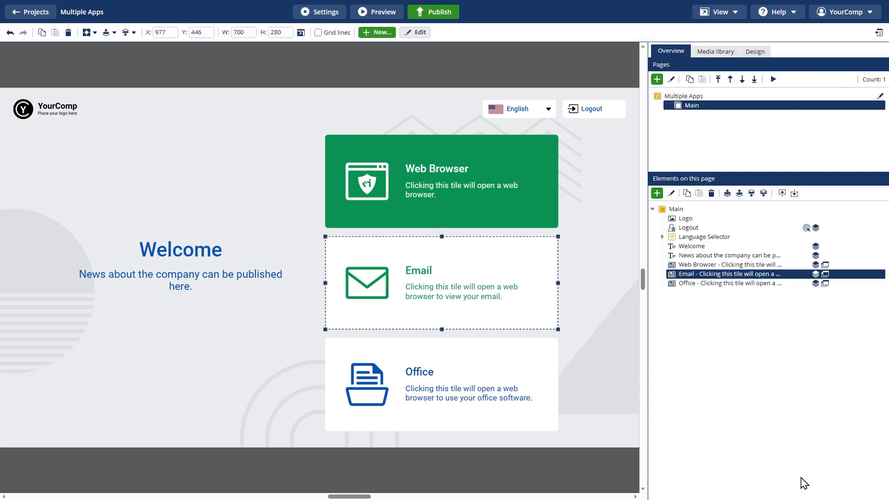
Assign the Green theme color to the headline and the description text of the Office tile.
double_click(708, 283)
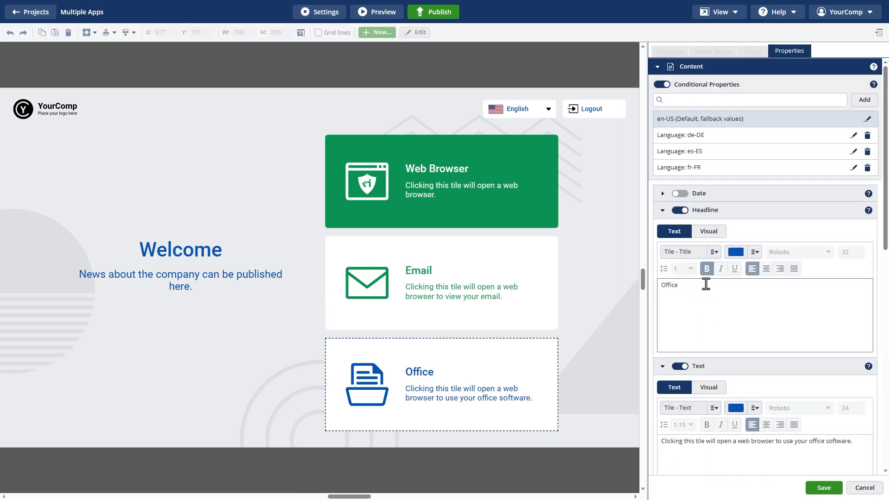
click(755, 252)
click(656, 465)
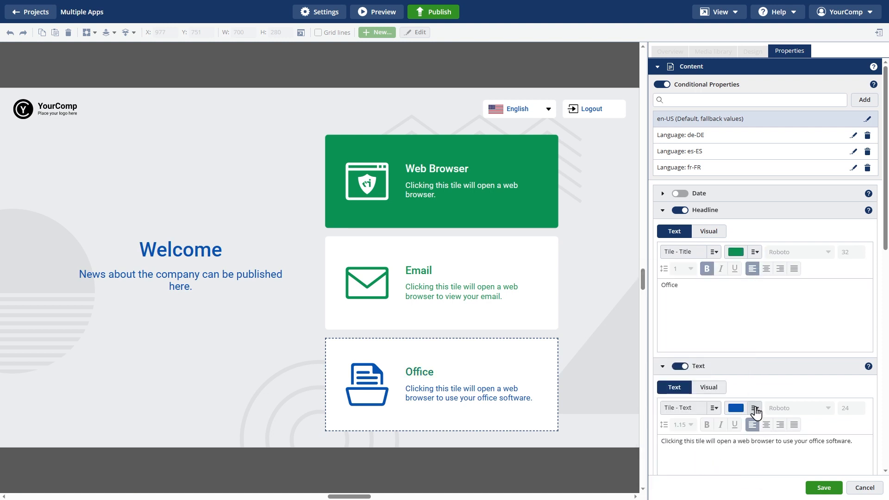
click(754, 408)
click(657, 379)
Set the Office tile's icon color and stroke color to Green and save the tile.
drag(885, 252, 885, 363)
click(741, 382)
click(680, 354)
click(741, 398)
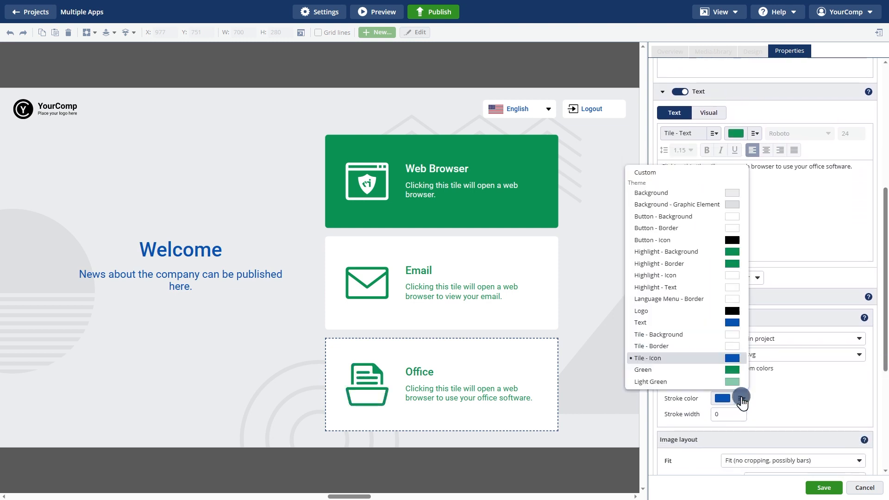
click(681, 370)
click(813, 486)
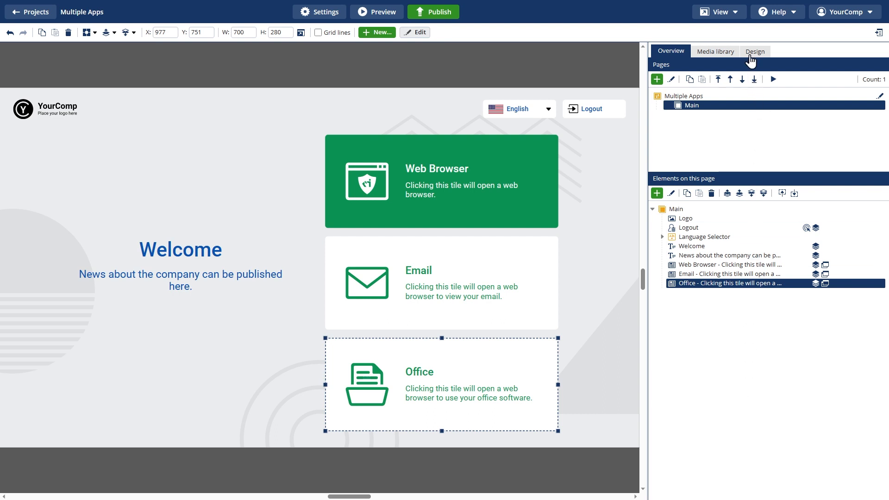
Add a new text style to the project design and name it New Headline.
click(751, 59)
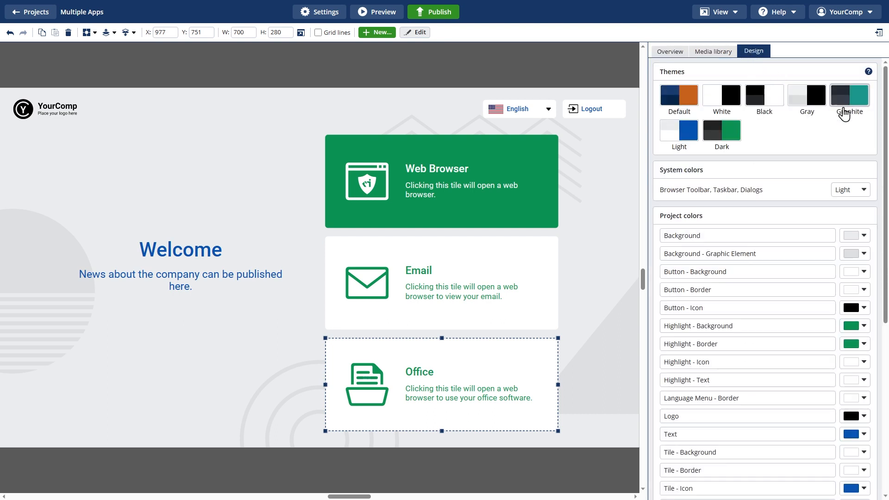
drag(884, 133, 881, 322)
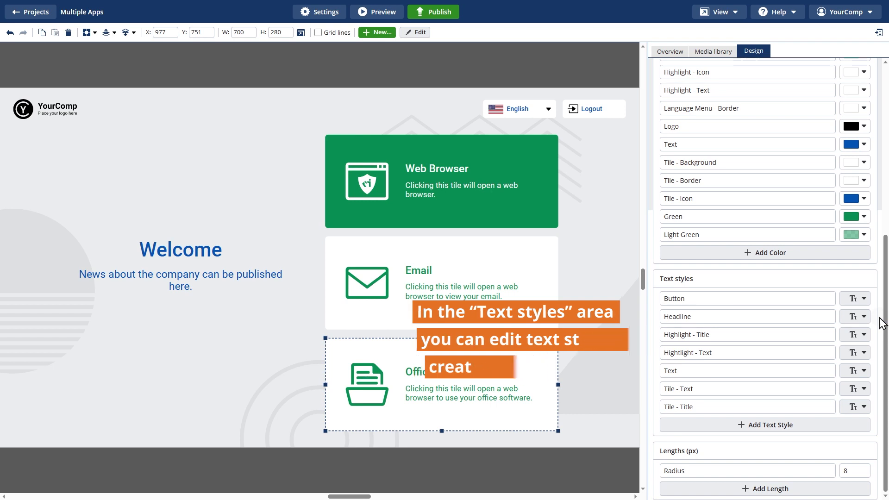
click(784, 425)
click(776, 420)
key(ctrl+a)
text(New Headline)
Format the New Headline text style as Open Sans Bold, size 70, bold and centered.
click(853, 425)
click(730, 446)
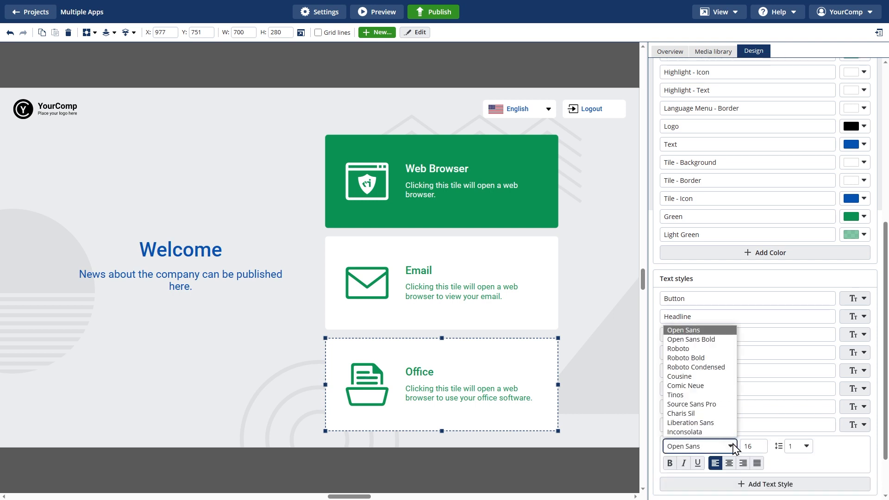
click(734, 340)
click(755, 447)
text(70)
click(669, 462)
click(729, 463)
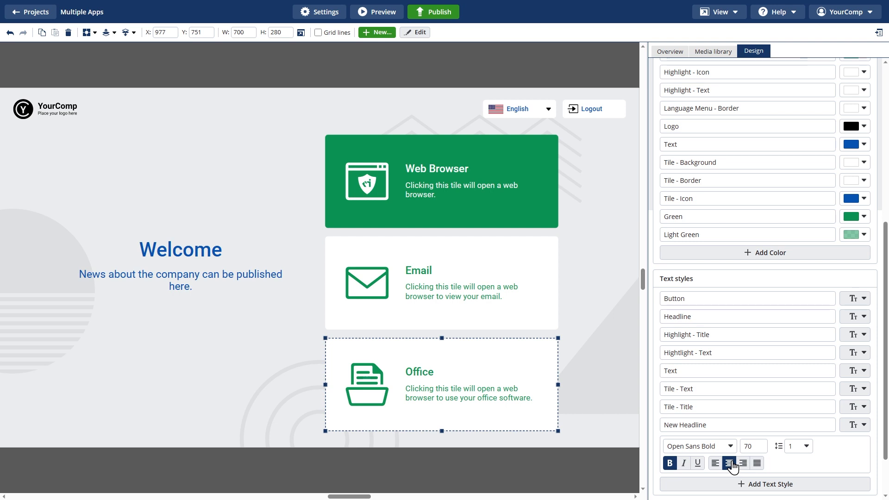
click(851, 425)
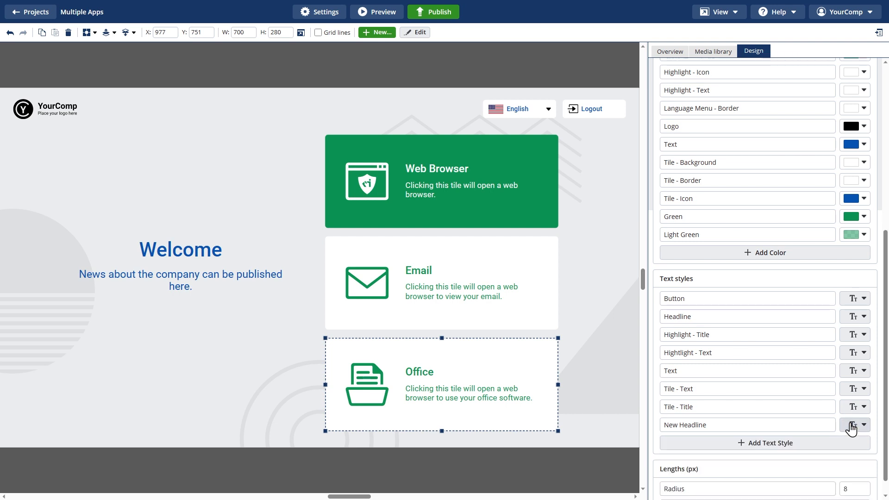
Apply the New Headline text style to the Welcome headline.
click(258, 294)
click(189, 250)
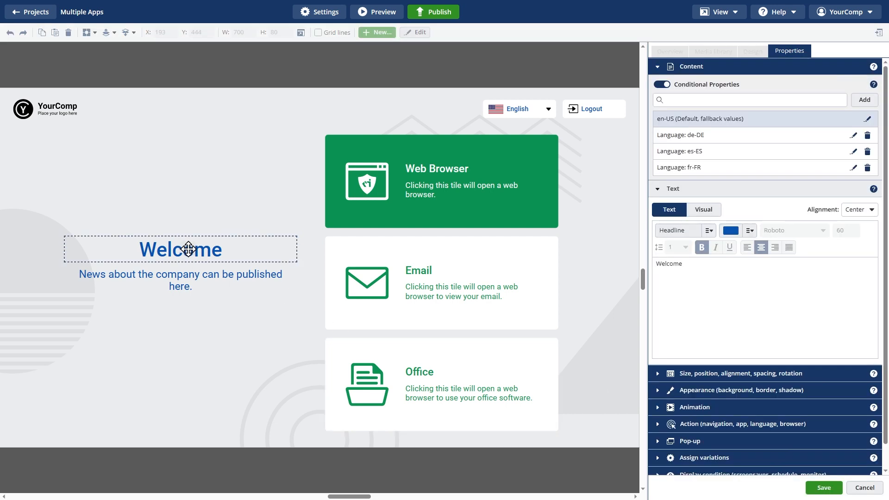
click(708, 230)
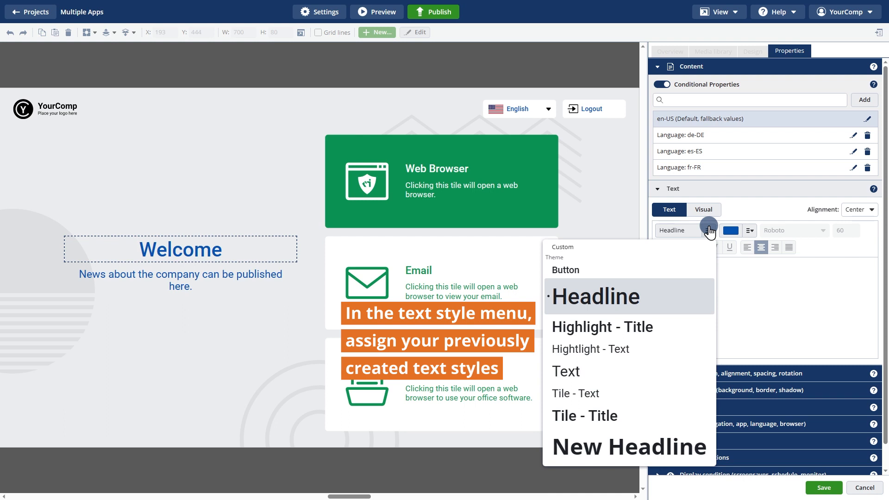
click(683, 453)
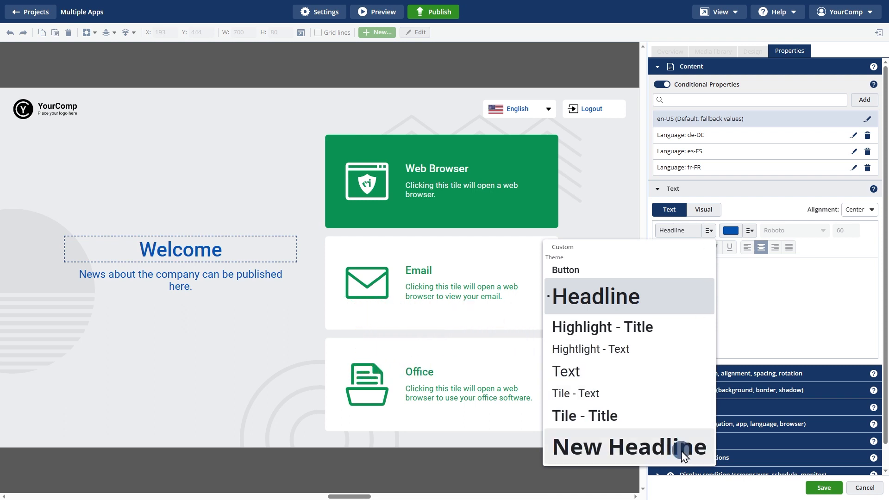
Switch the Welcome headline's color from the theme preset to a custom black (000000) and save the element.
click(731, 232)
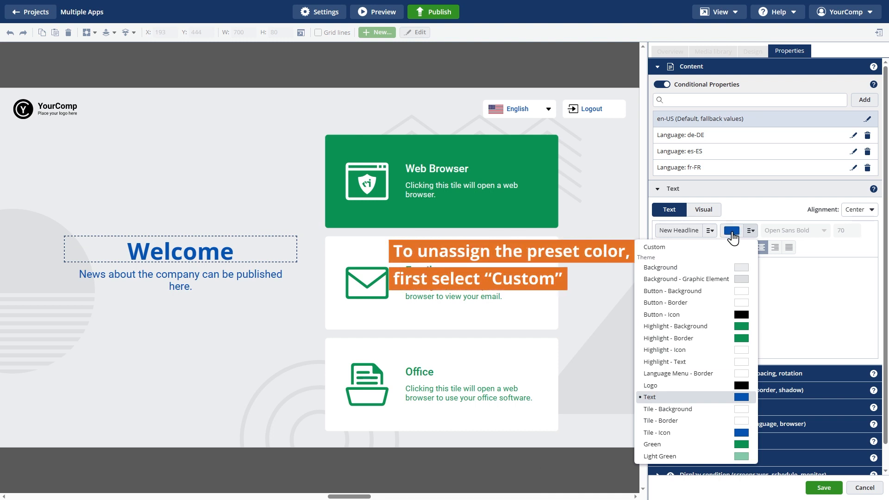
click(723, 248)
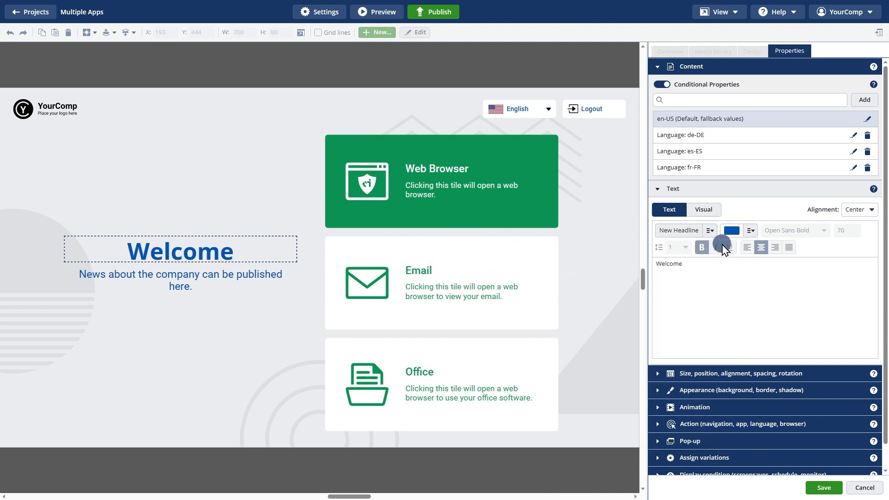
click(727, 234)
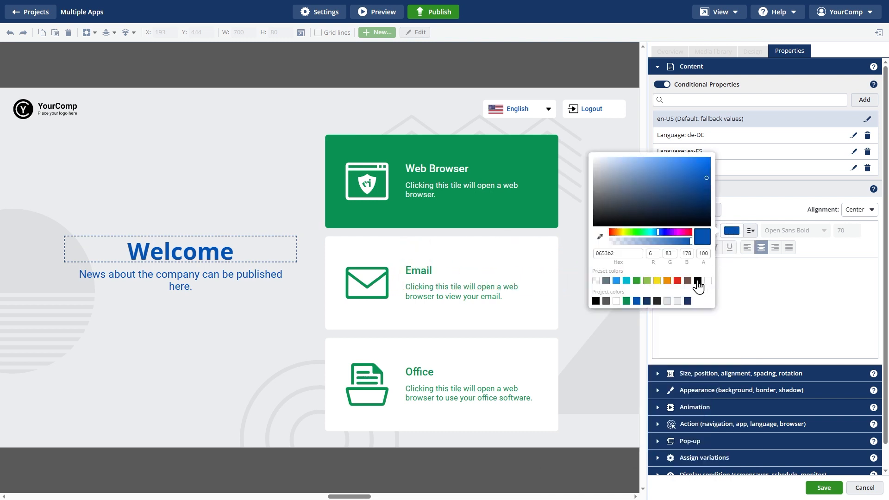
click(697, 281)
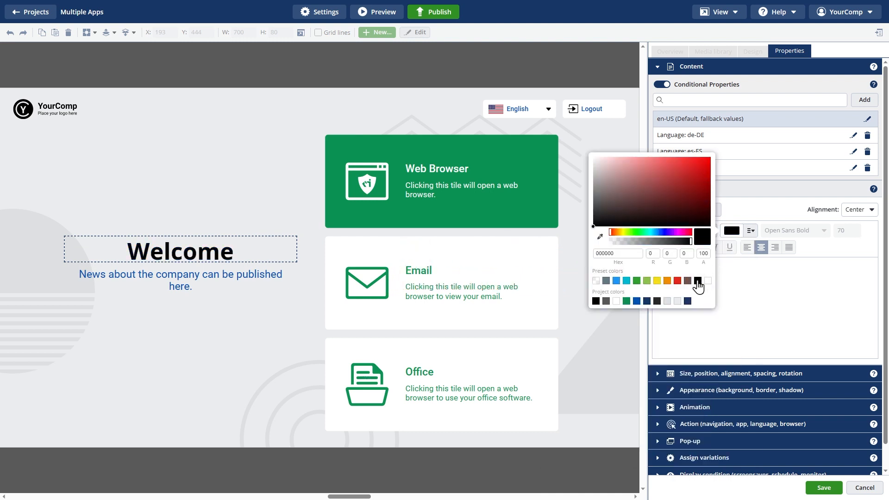
click(824, 488)
Give the company news text below the headline a custom black color and save the element.
double_click(710, 256)
click(730, 230)
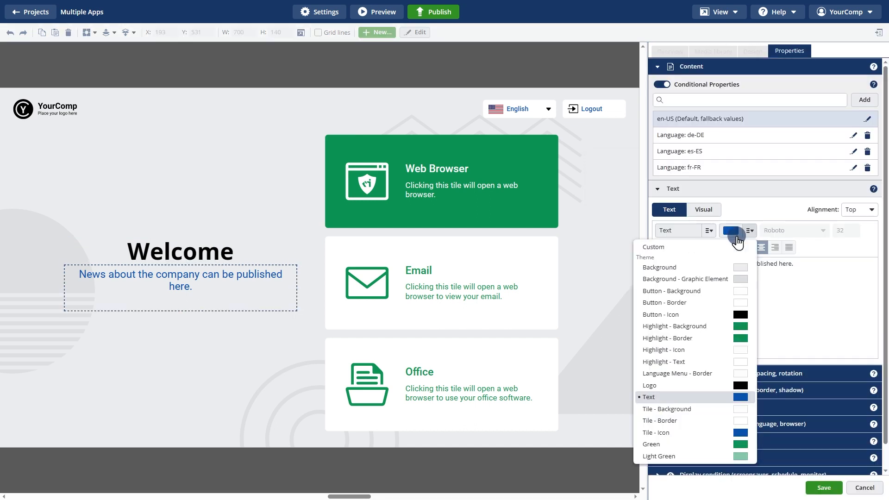
click(733, 245)
click(731, 231)
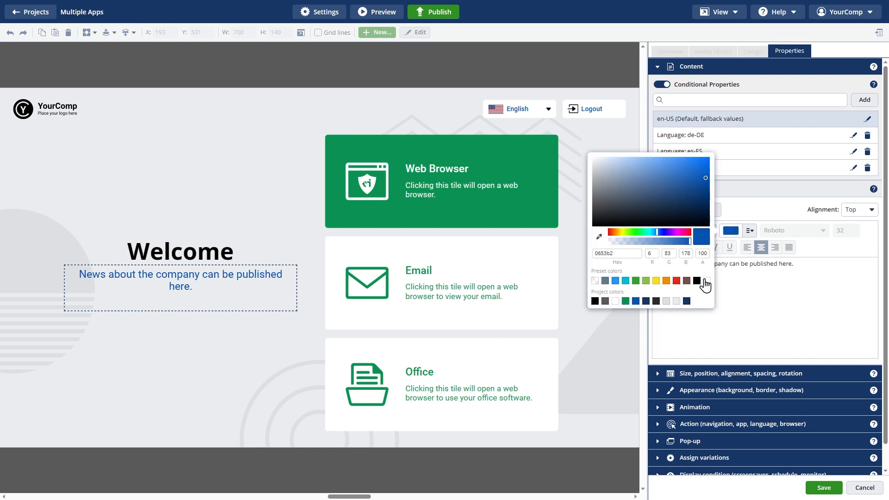
click(696, 280)
click(824, 488)
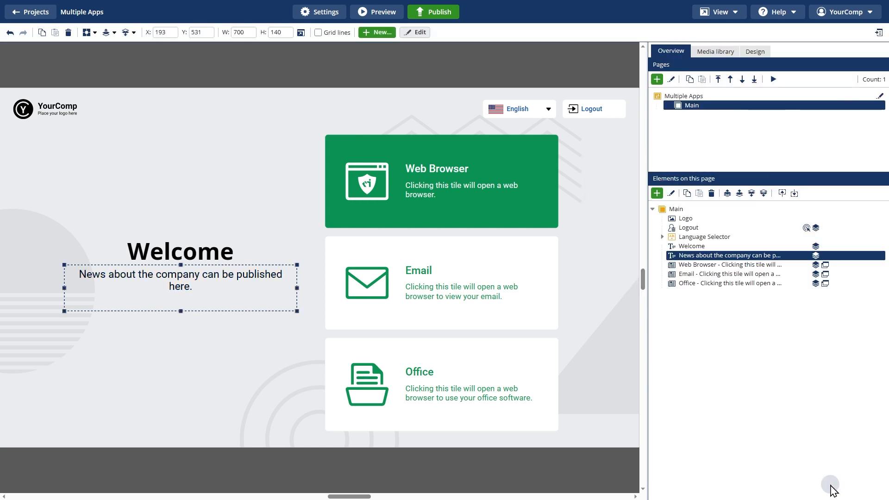
Set the Radius length in the project design to 30 px.
click(753, 51)
drag(885, 155, 885, 365)
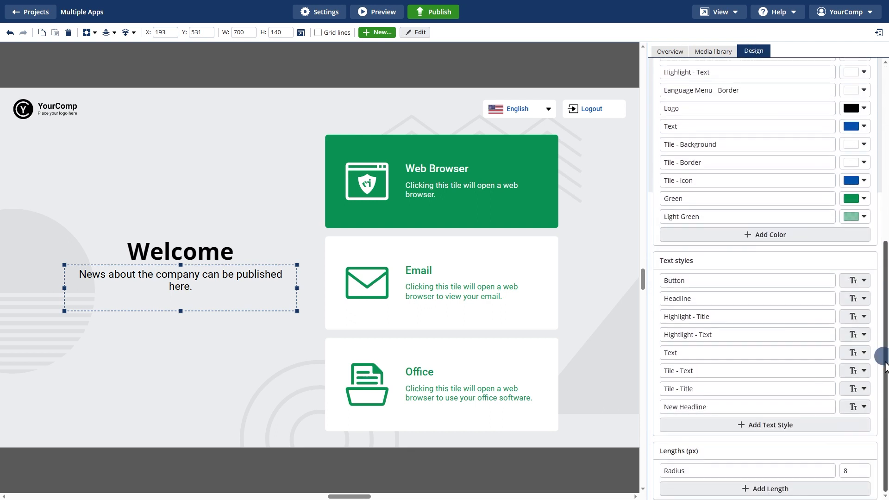
click(851, 471)
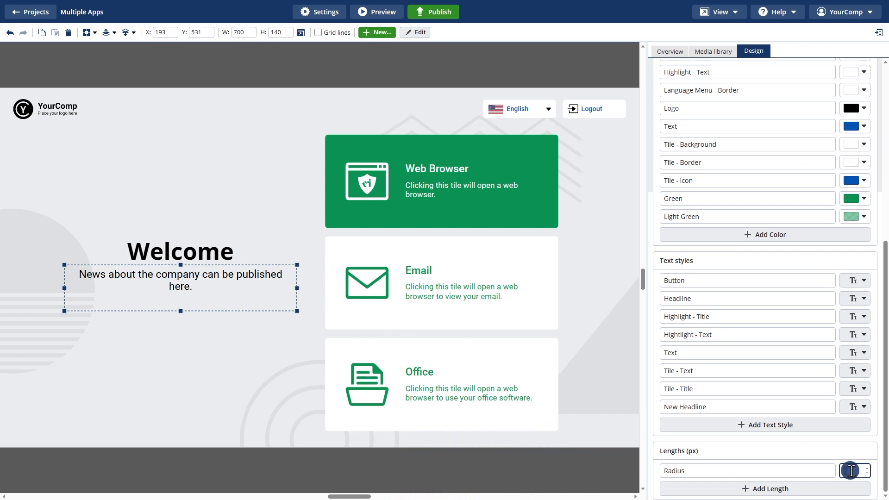
text(30)
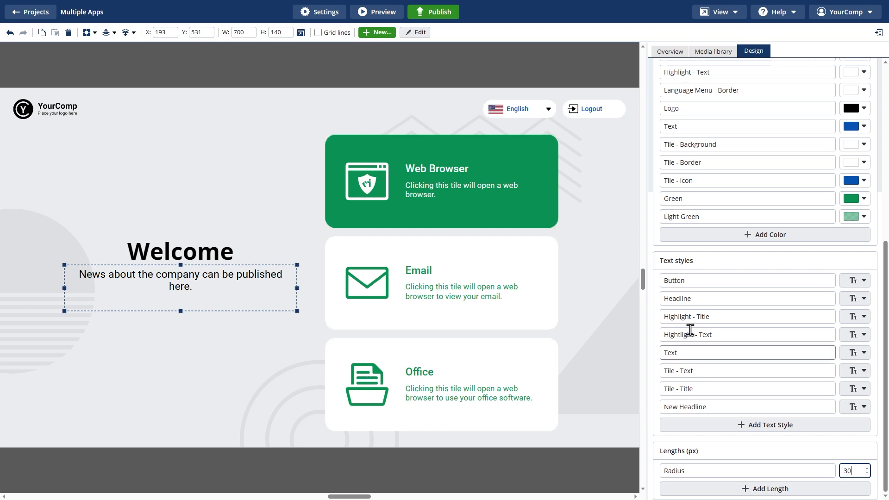
Assign the Green theme color to the English text of the language selector and save the element.
double_click(520, 114)
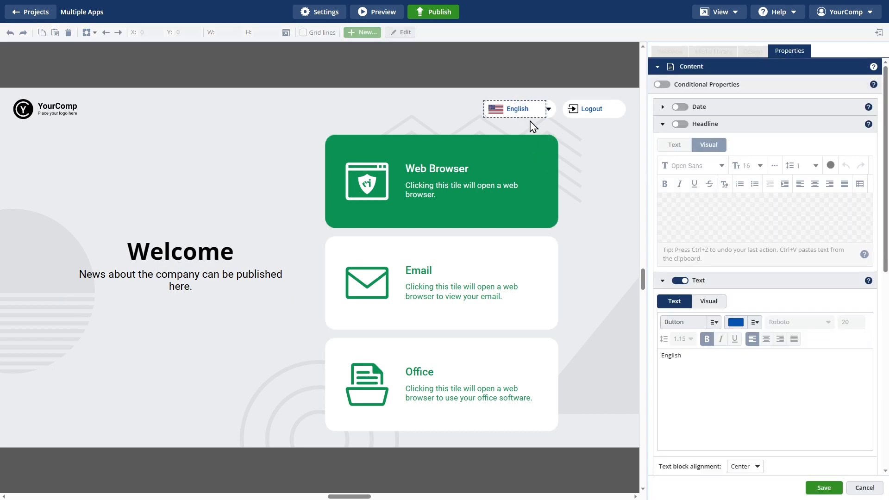
click(754, 322)
click(710, 292)
click(823, 487)
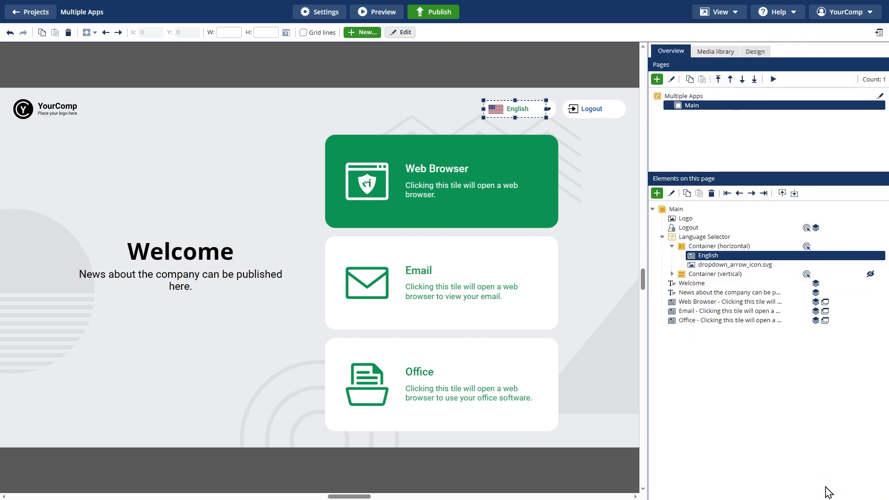
Assign the Green theme color to the text of the Logout button.
double_click(599, 109)
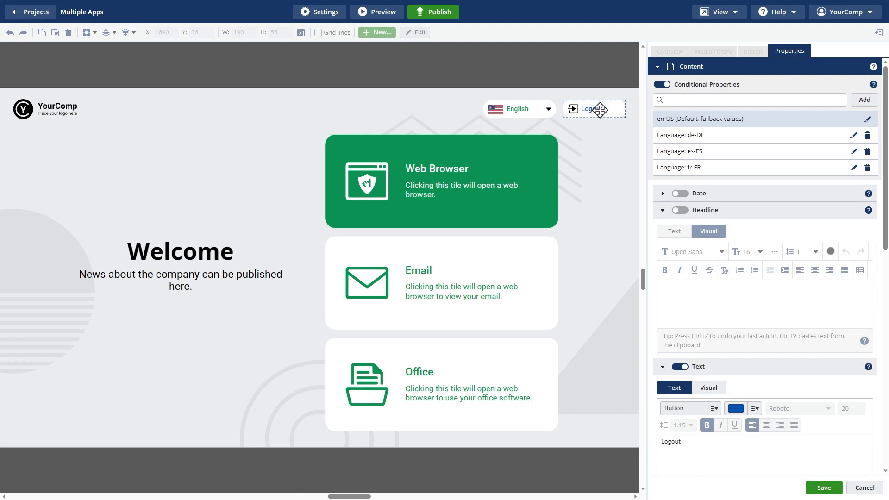
click(754, 408)
click(716, 384)
Set the Logout button's icon color and stroke color to Green and save the button.
drag(885, 236, 880, 367)
click(741, 330)
click(709, 302)
click(741, 346)
click(704, 318)
click(817, 487)
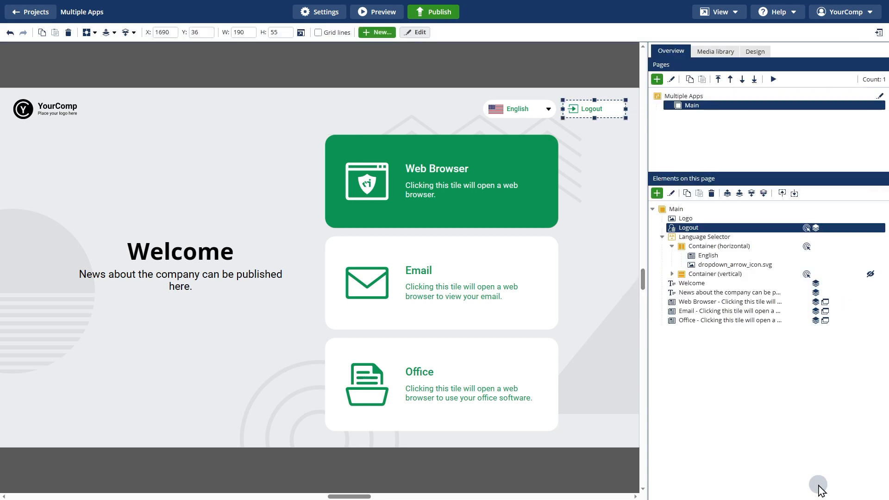
Set the icon and stroke colors of the Main page's background graphic to Light Green, save it and preview the project.
double_click(675, 209)
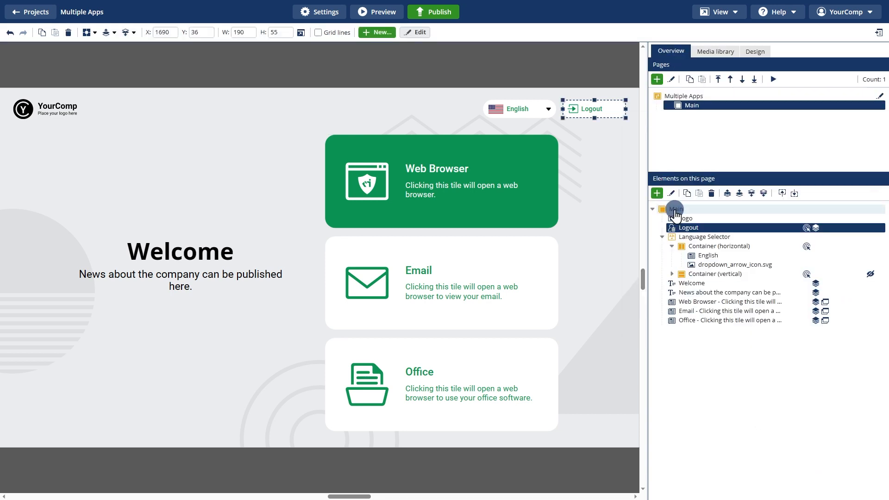
click(673, 209)
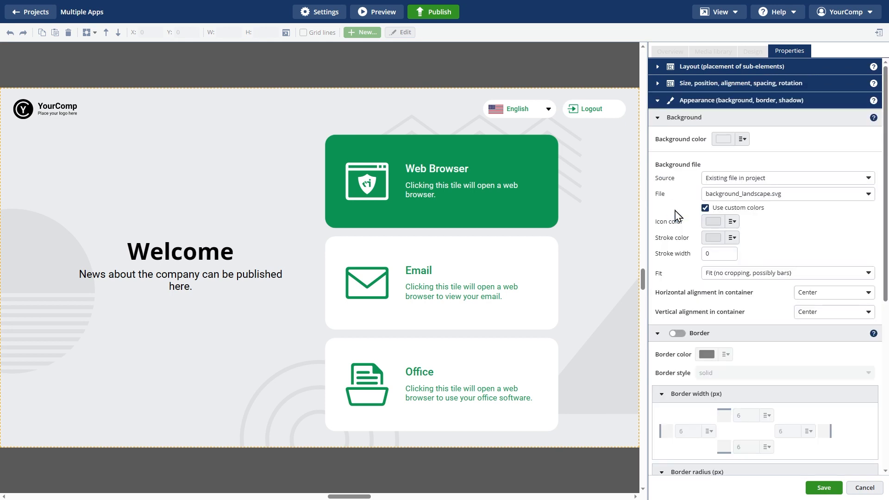
click(730, 222)
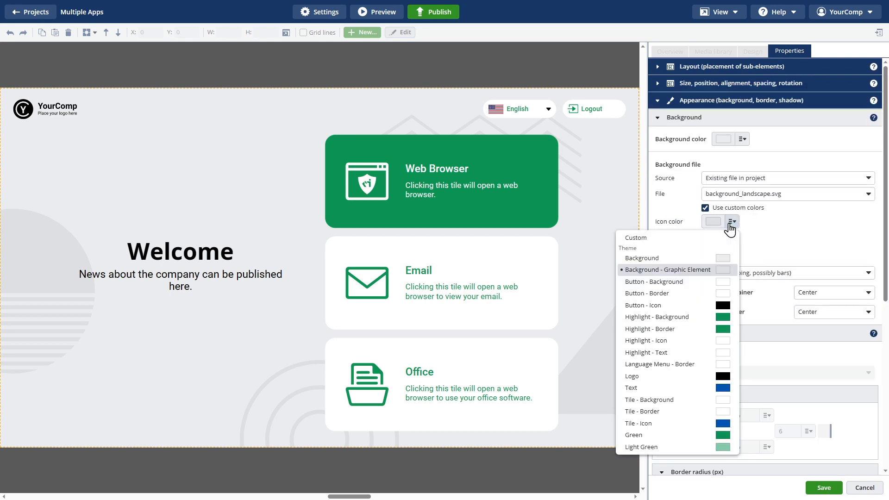
click(669, 446)
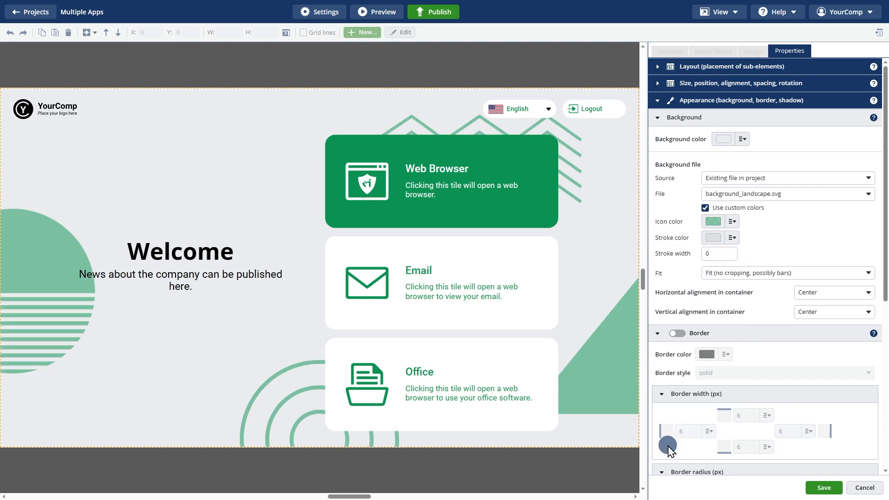
click(732, 238)
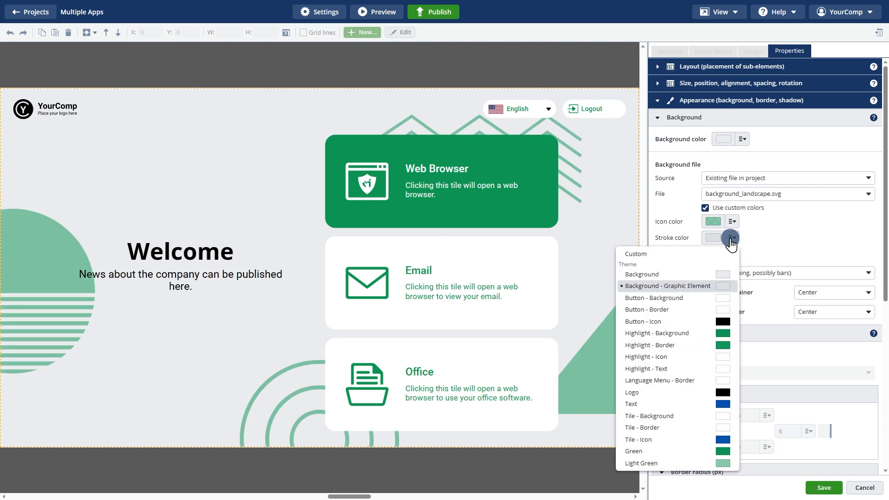
click(665, 463)
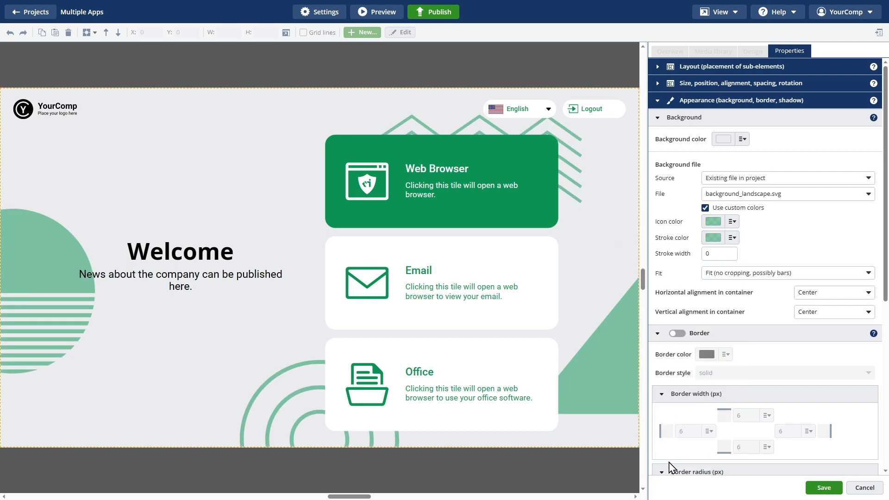
click(821, 487)
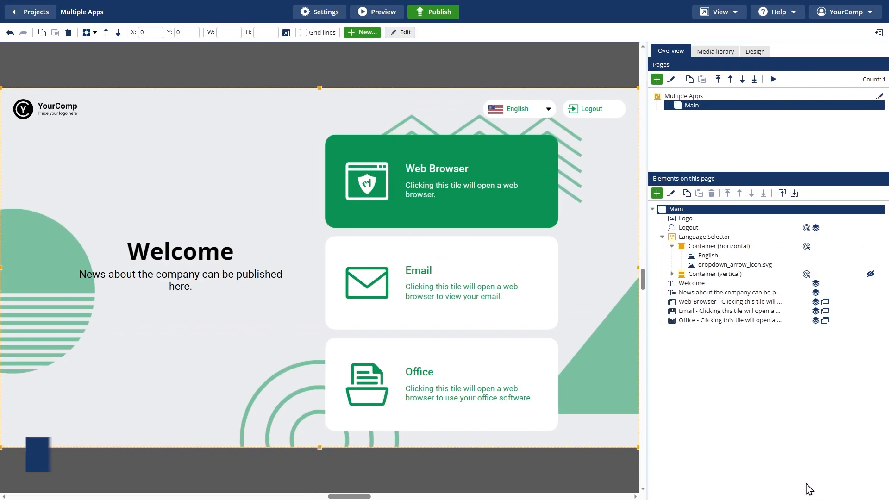
click(376, 12)
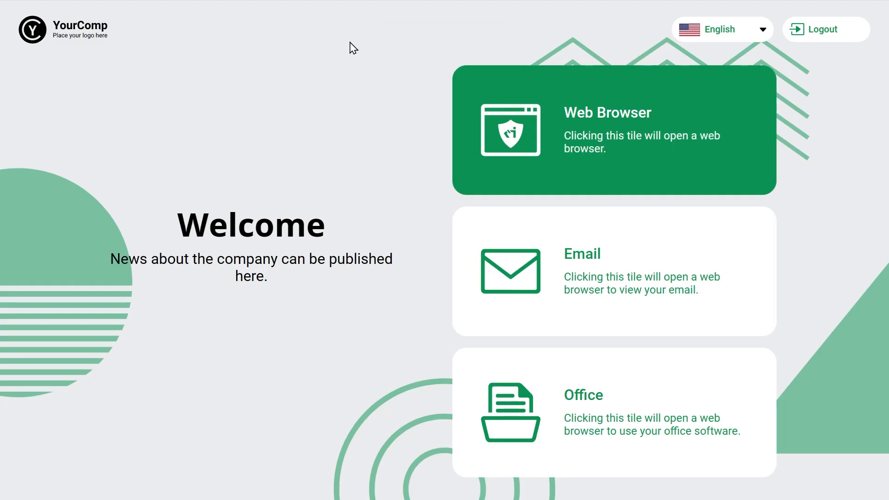